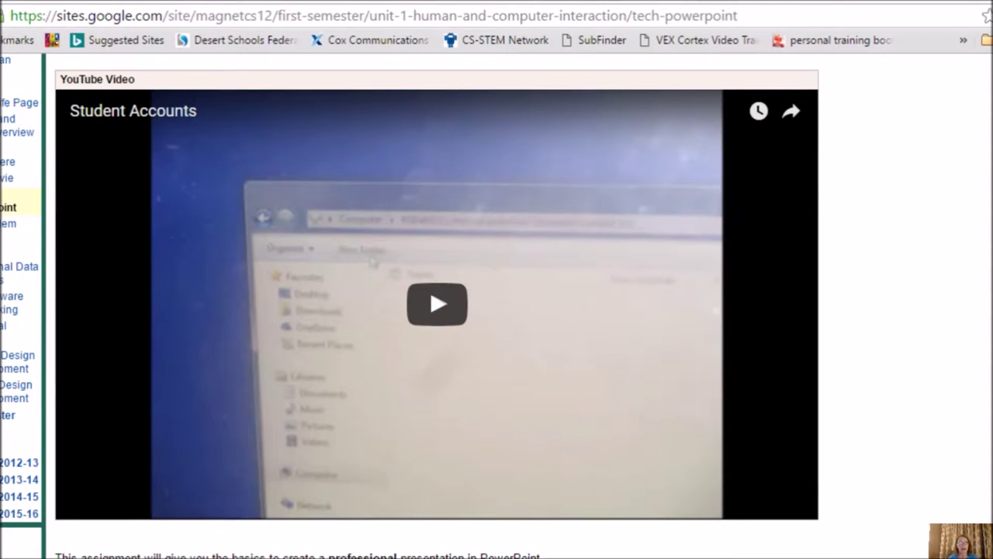
- Switch to PowerPoint and create a new blank presentation from the start screen
scroll(437, 306, down, 5)
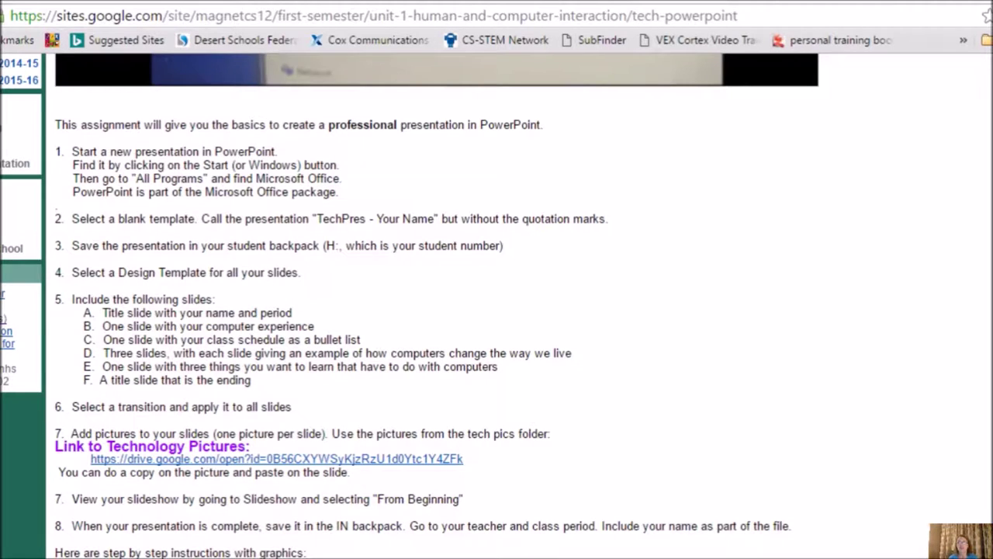
scroll(497, 311, down, 6)
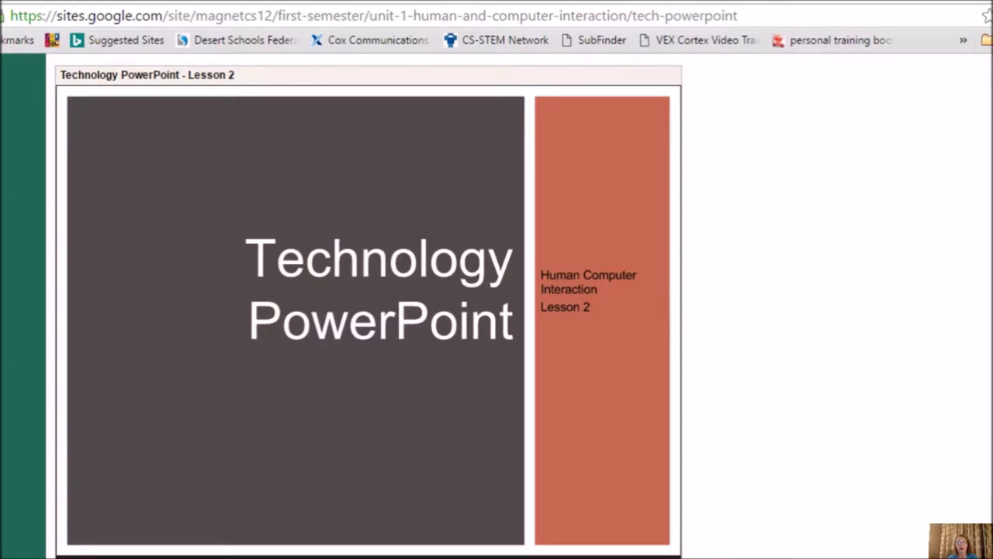
mouse_move(596, 558)
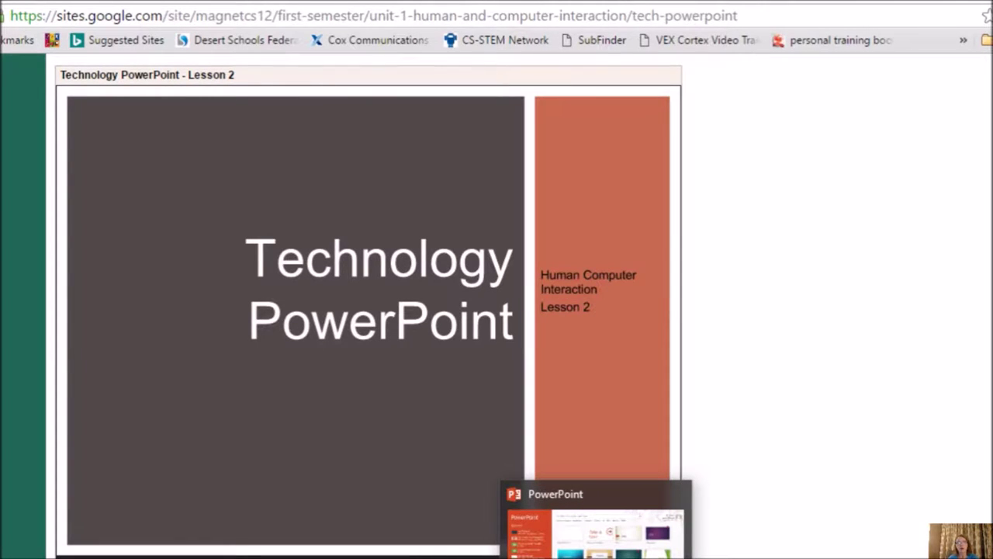
click(595, 534)
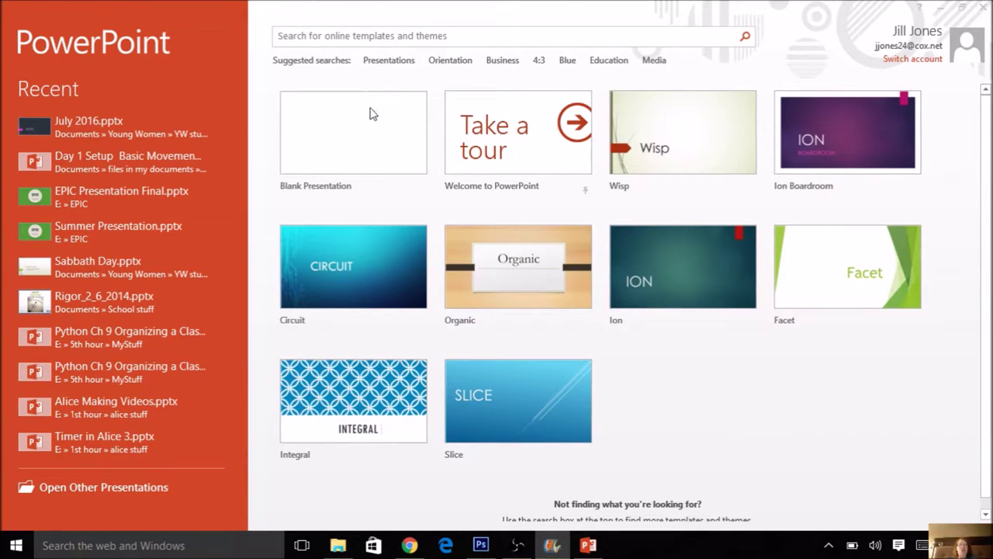
click(345, 140)
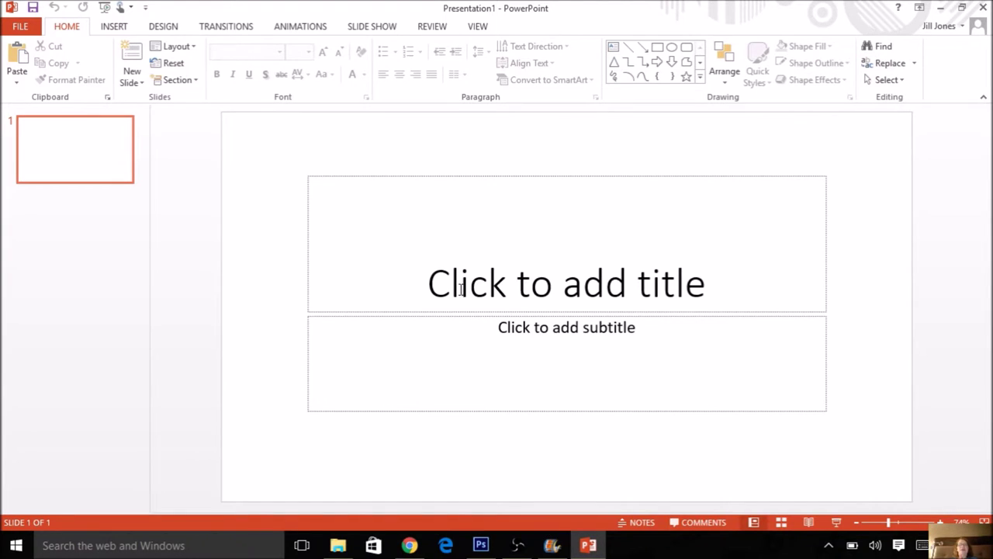
- Title the first slide 'My Tech Life' with the subtitle 'By Your Name'
click(588, 276)
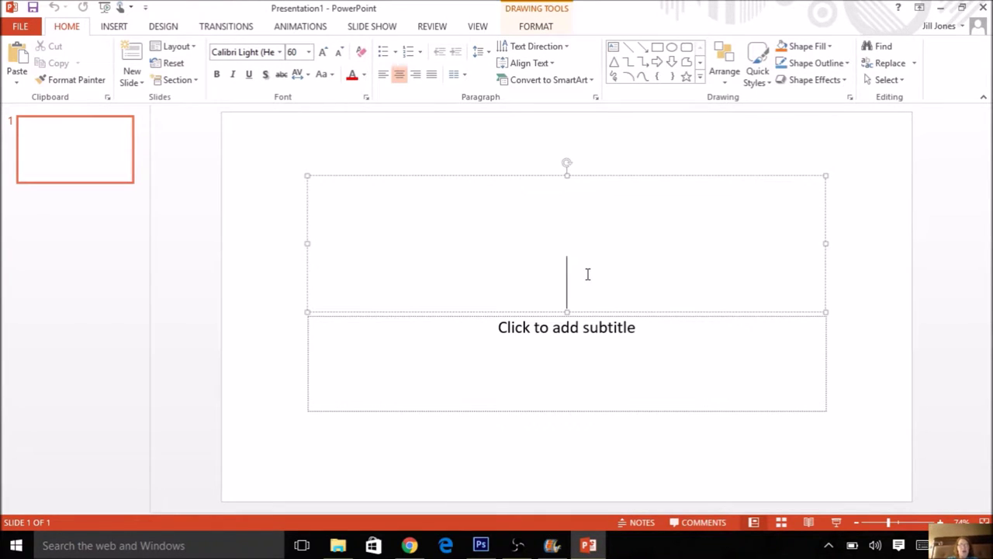
text(My Tech Life)
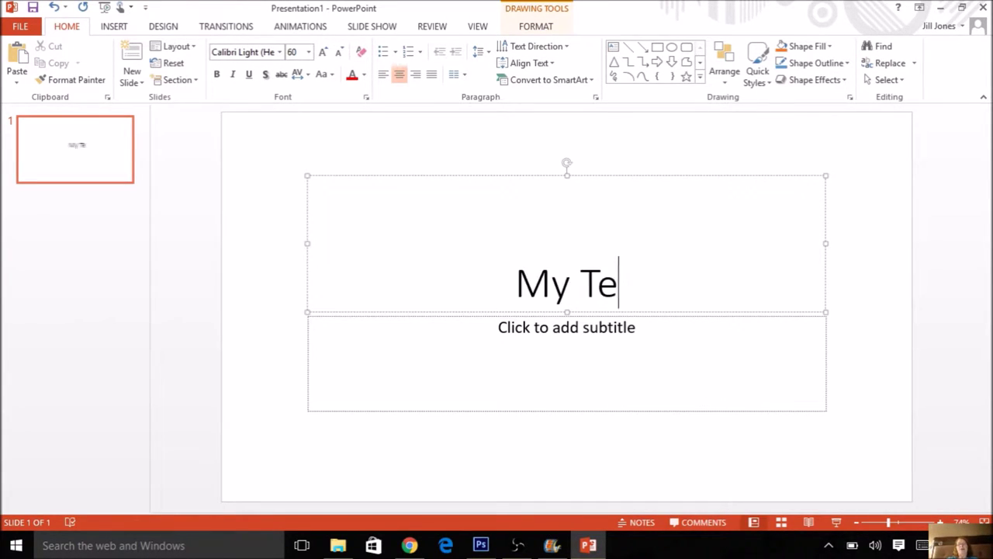
click(595, 324)
text(By Yo)
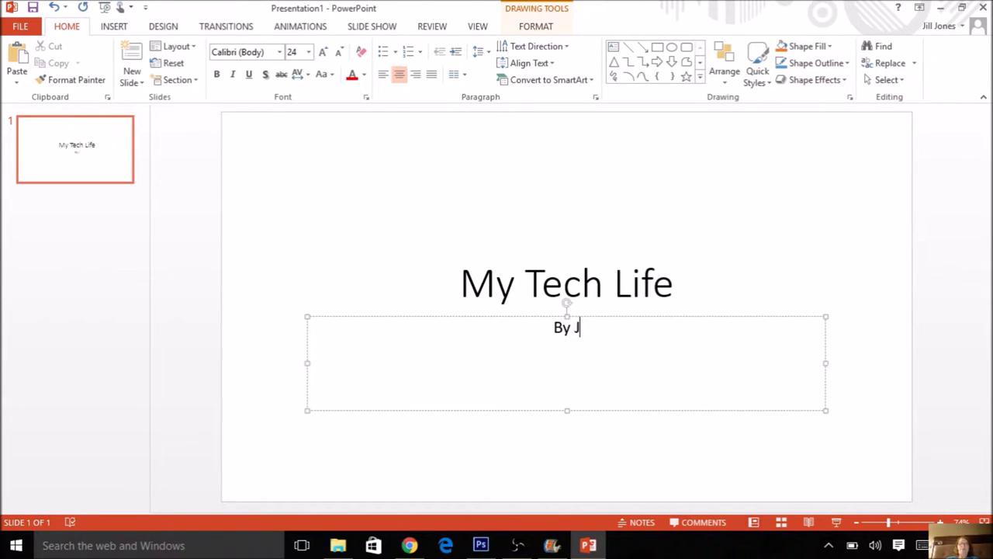
text(ur Name)
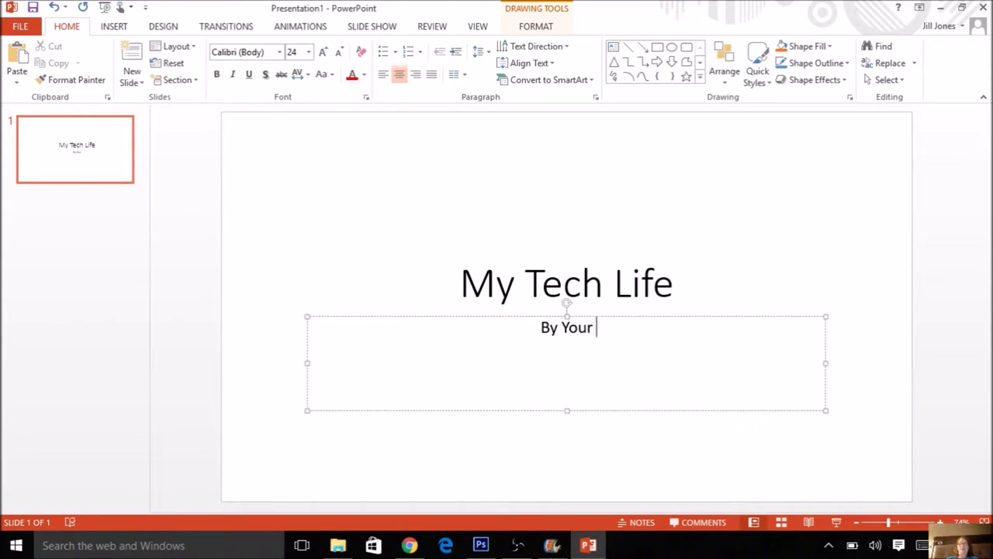
click(750, 250)
click(739, 420)
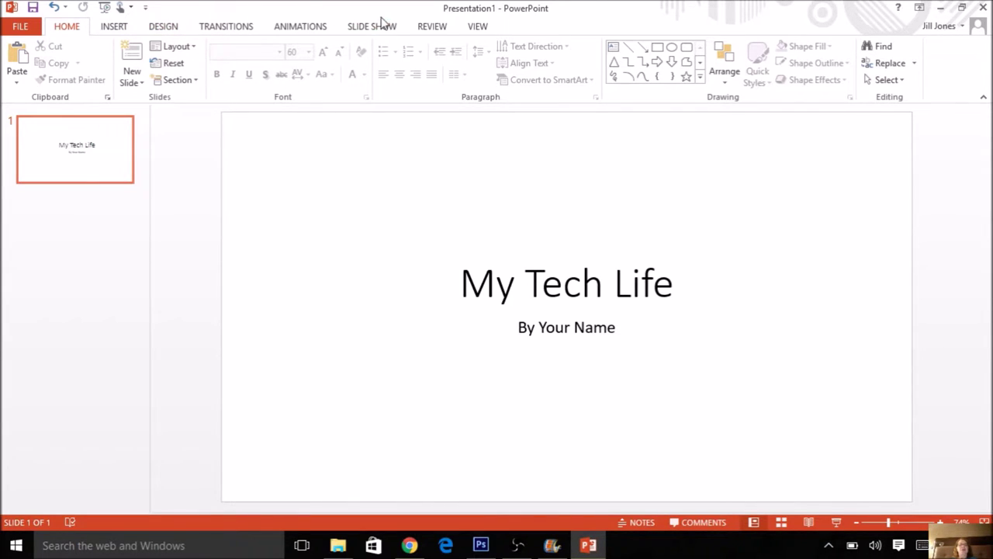
- Pick the Facet theme from the expanded Design themes gallery
click(165, 29)
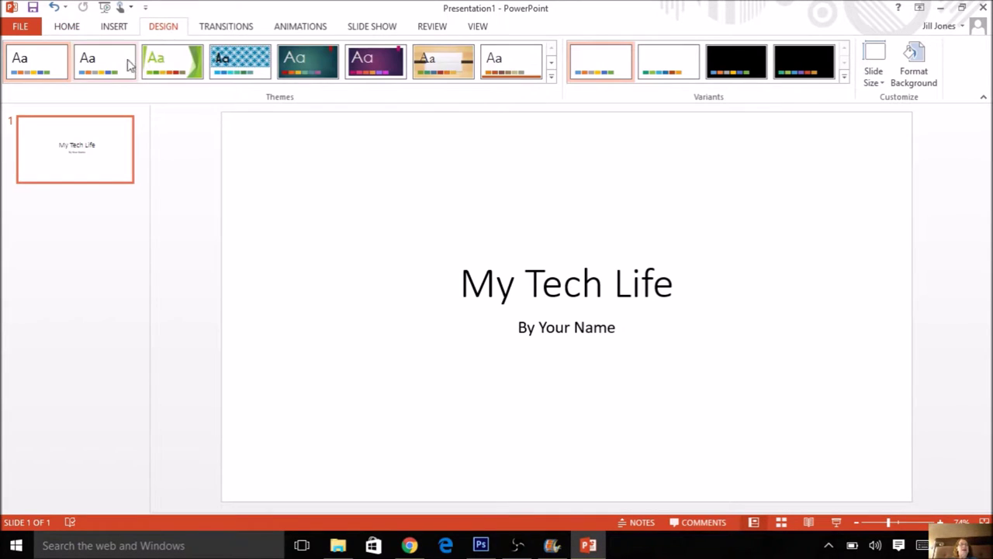
click(551, 78)
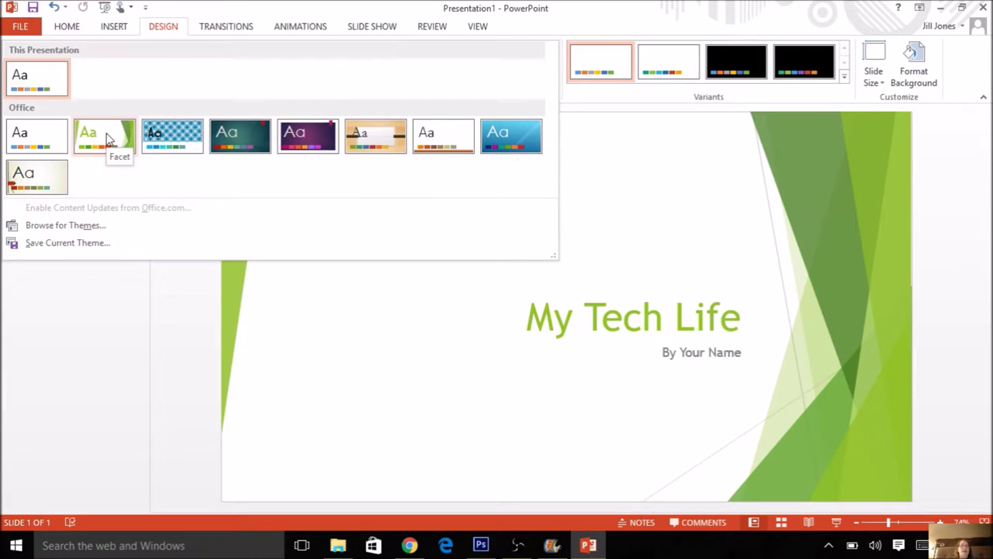
click(107, 138)
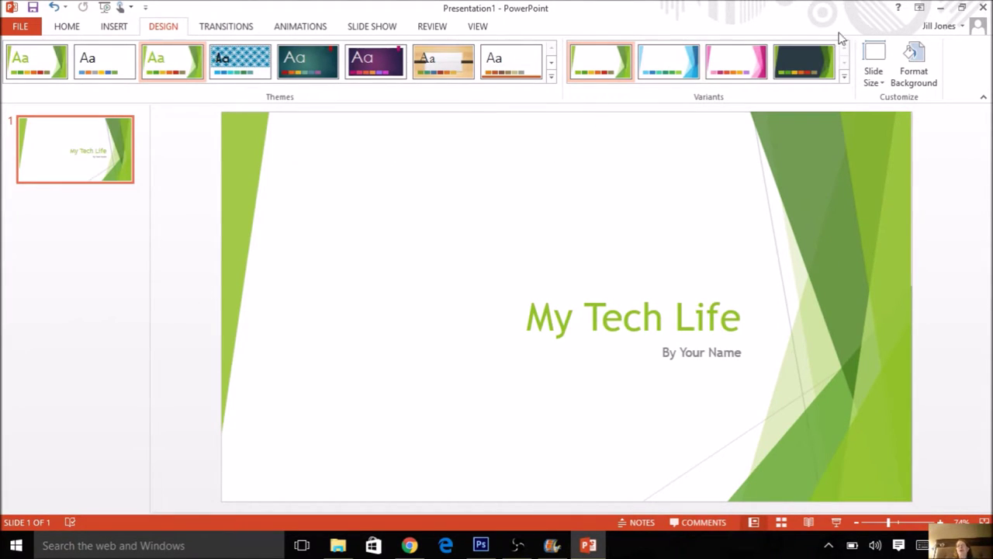
- Switch Facet to its blue variant and apply the Blue colour scheme
click(844, 79)
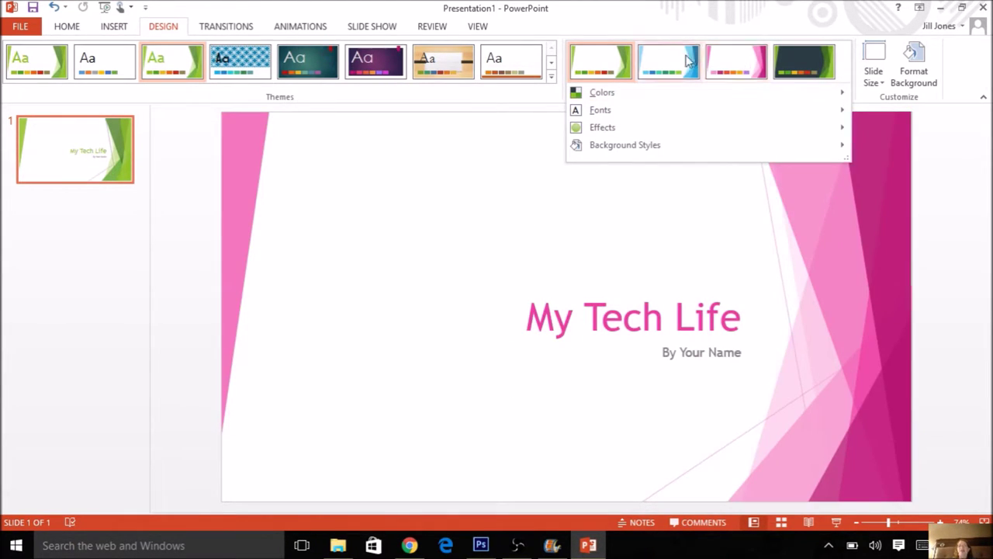
click(656, 68)
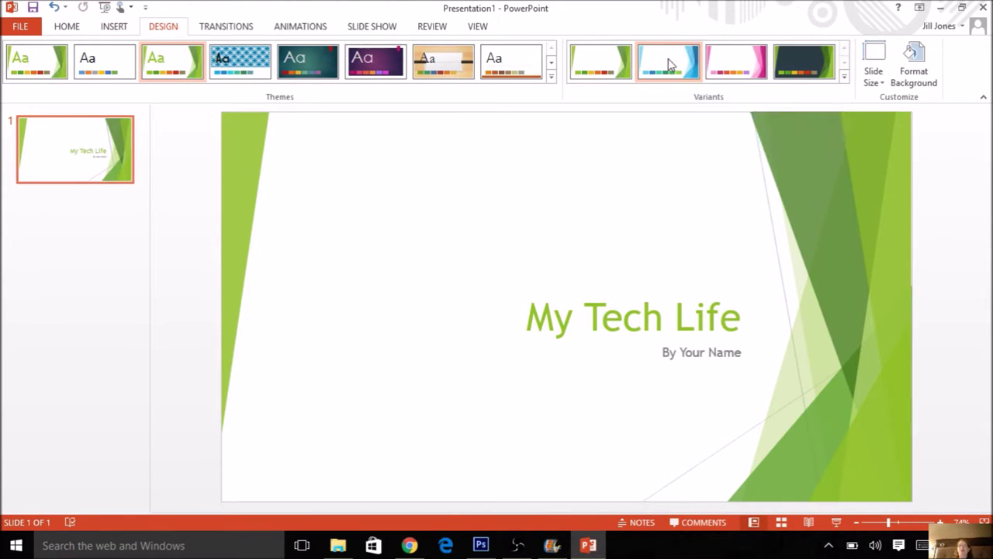
click(846, 76)
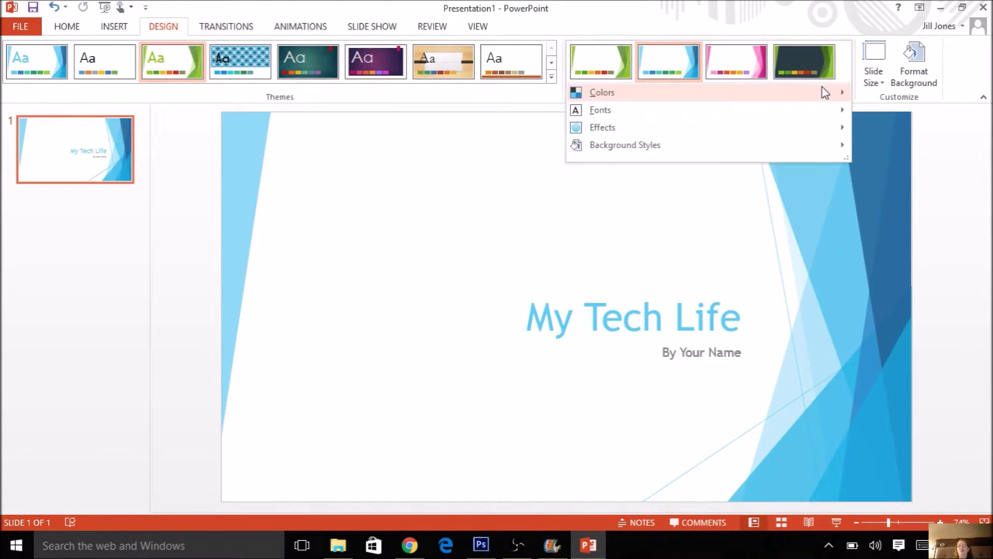
mouse_move(816, 95)
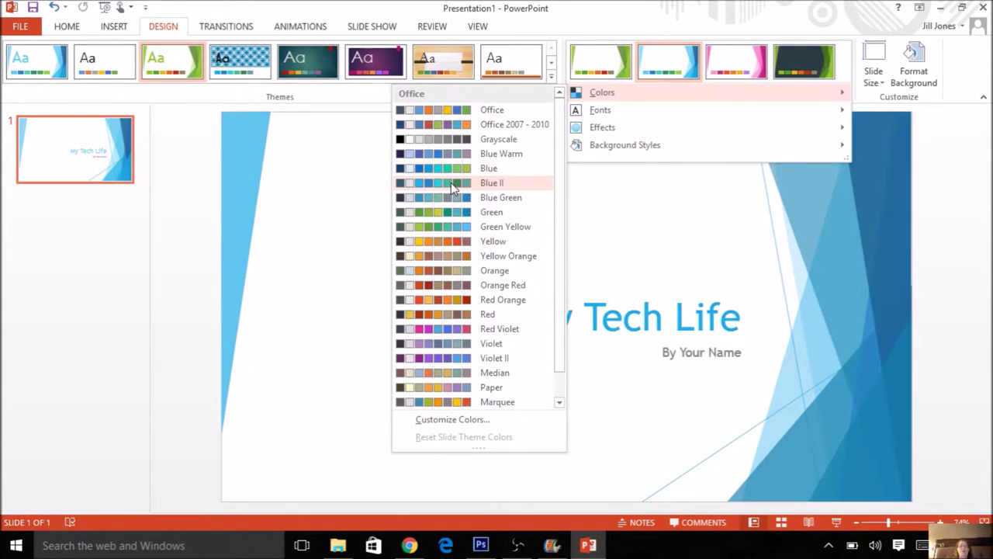
click(453, 170)
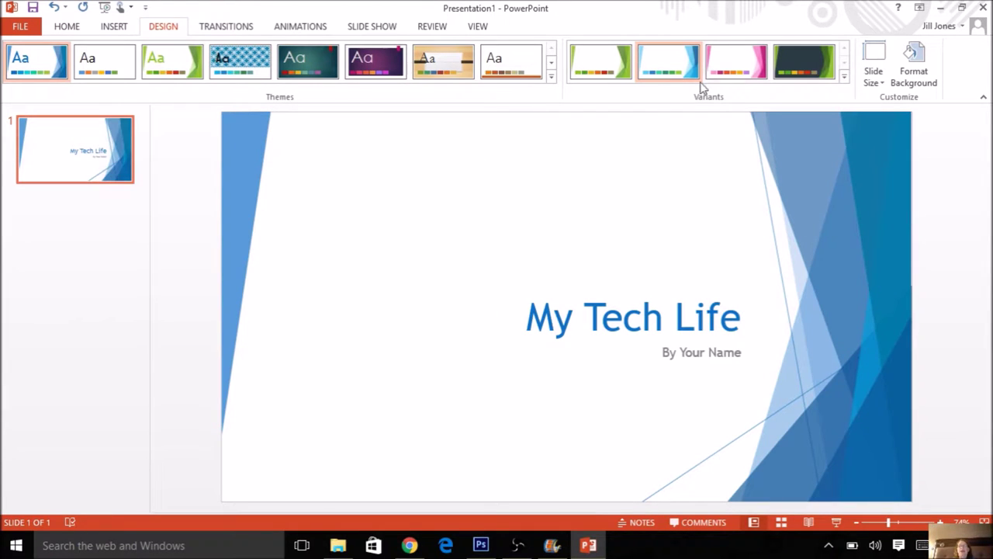
click(844, 75)
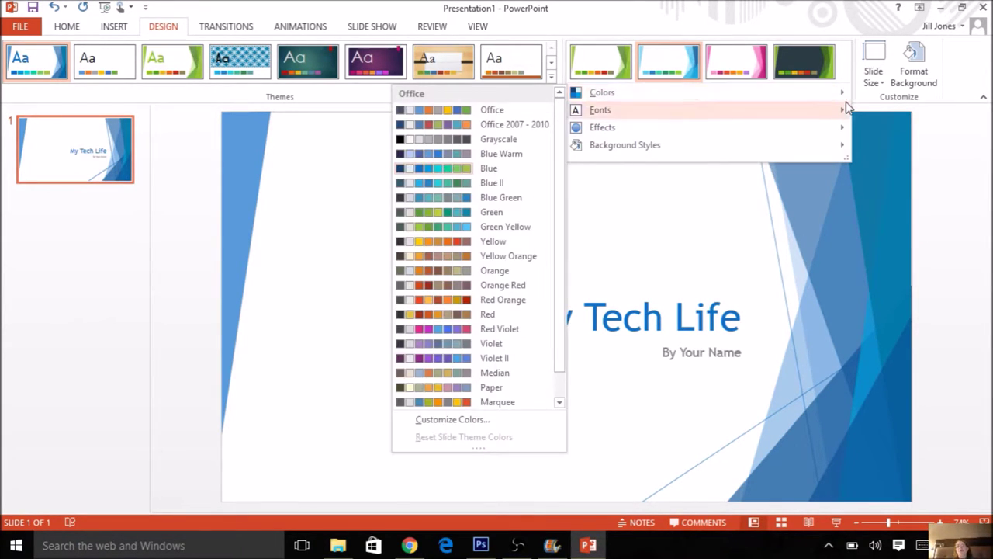
- Set the theme fonts to Candara
mouse_move(845, 108)
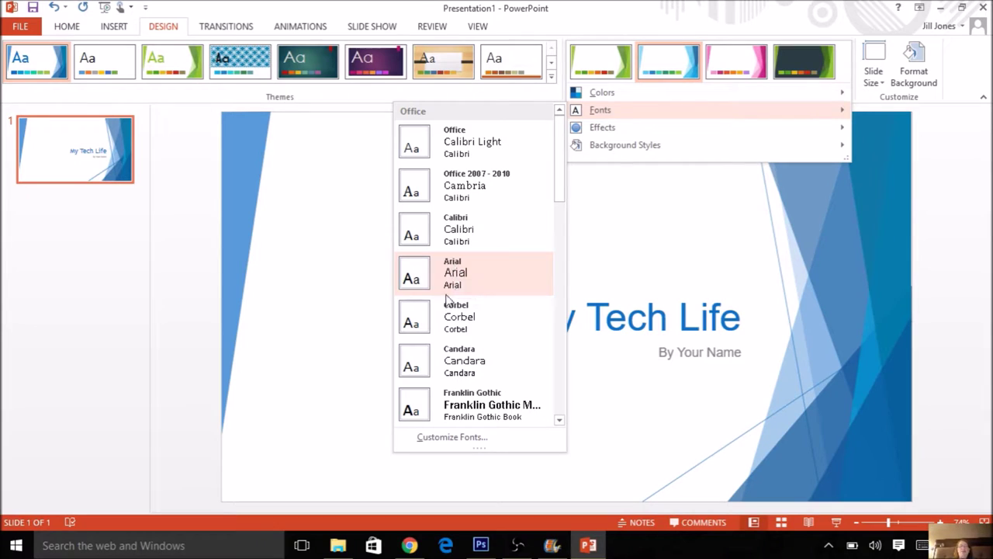
click(438, 370)
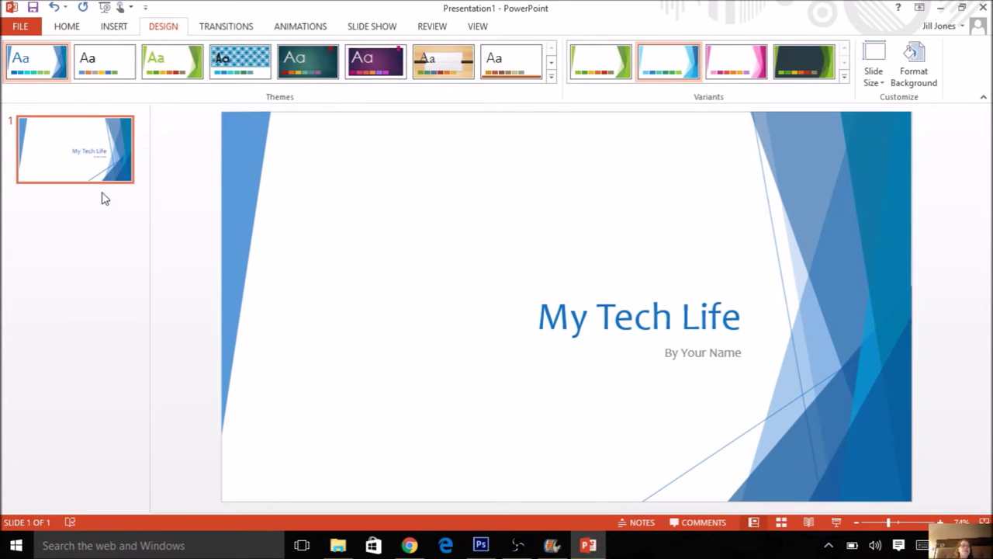
- Add a Title and Content slide after slide 1 titled 'My computer experience'
click(119, 204)
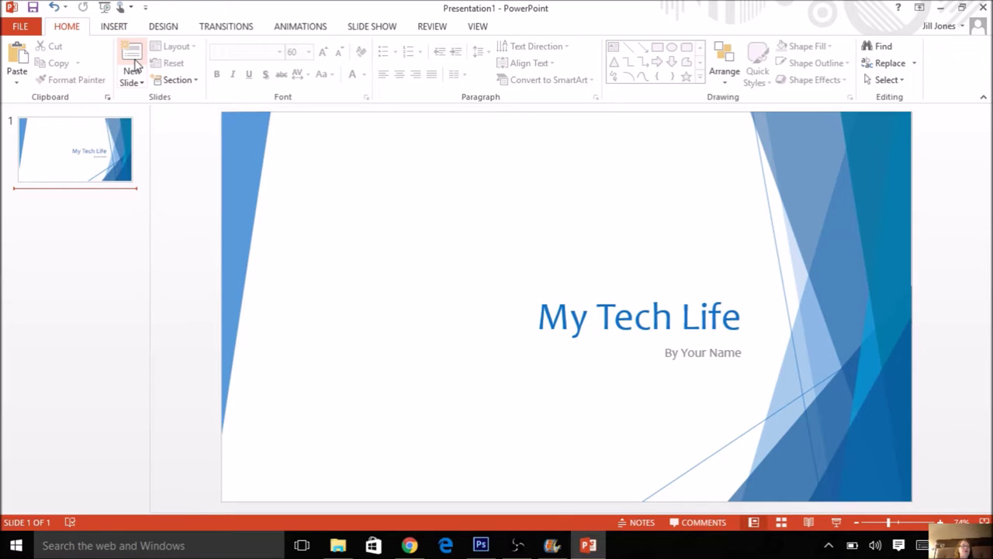
click(133, 57)
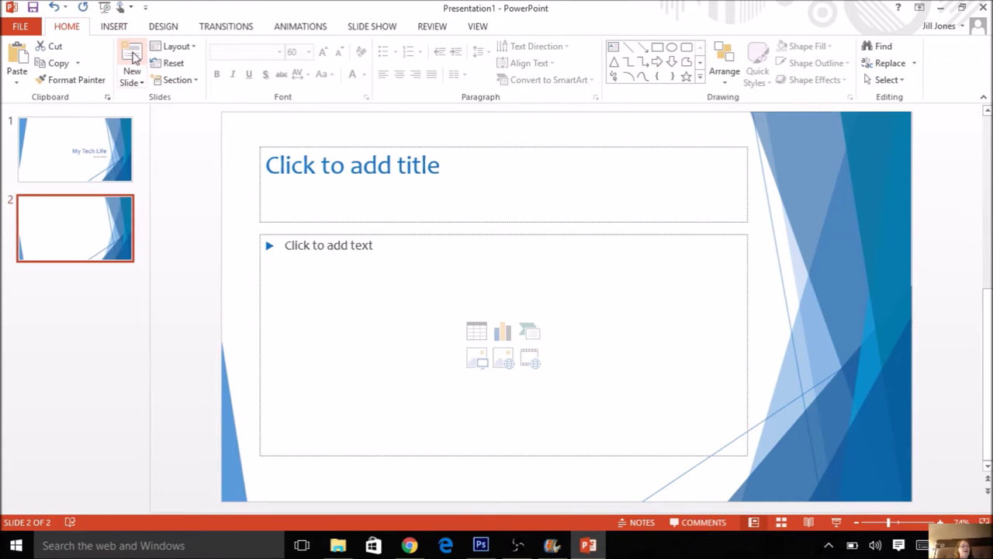
click(404, 172)
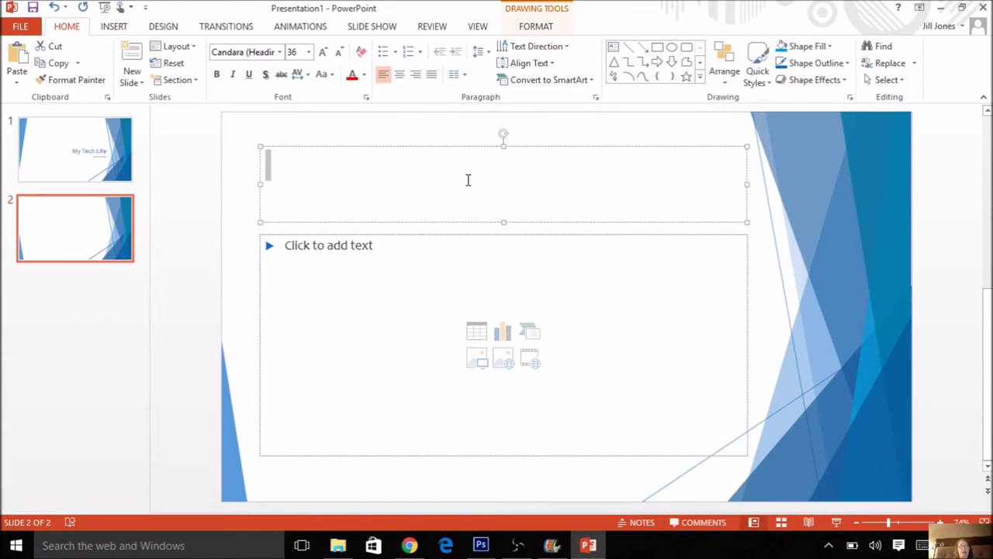
text(M)
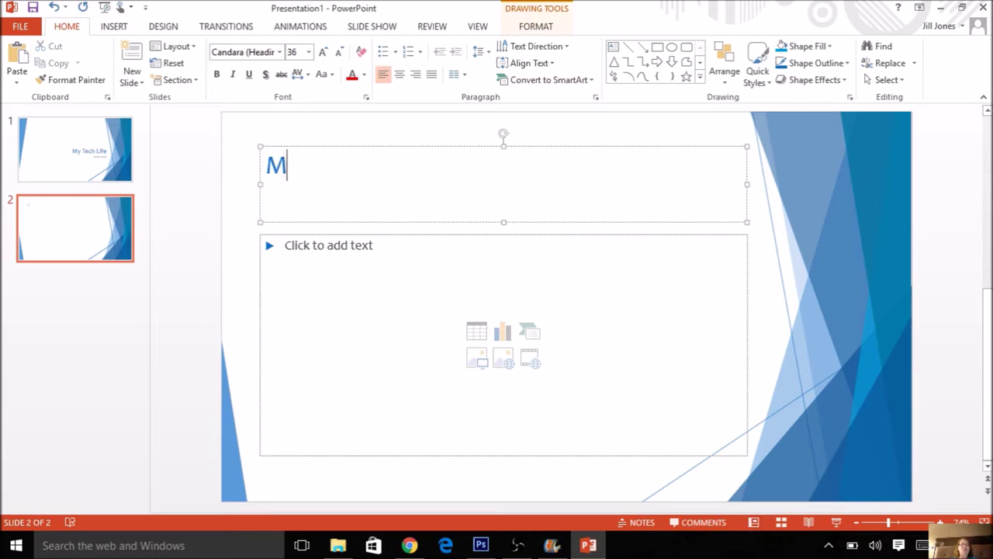
text(y computer e)
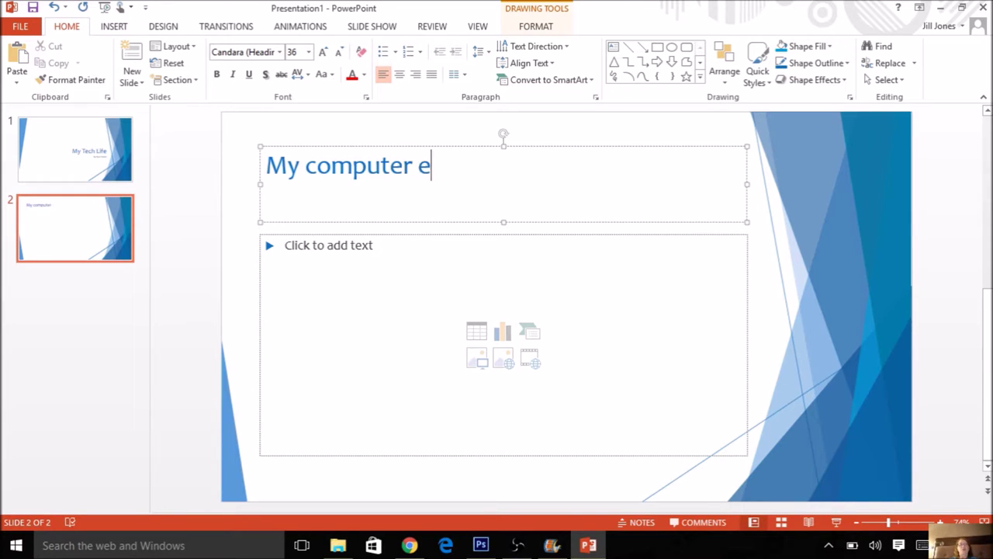
text(xperience)
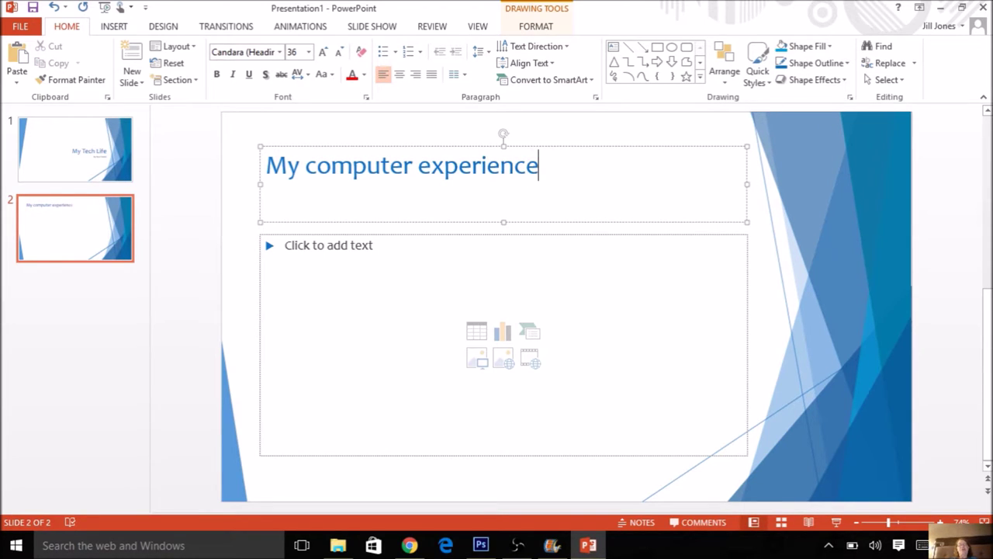
click(336, 246)
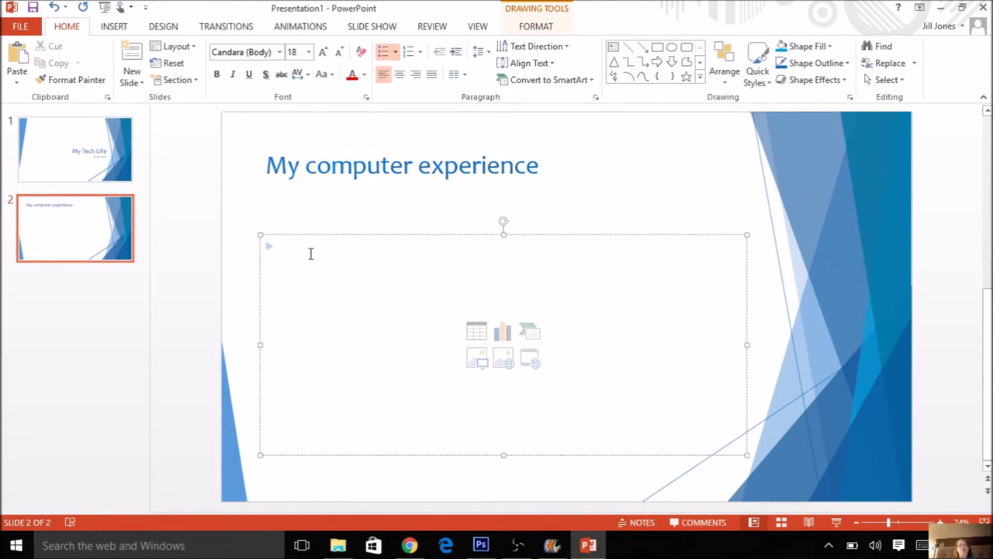
click(77, 285)
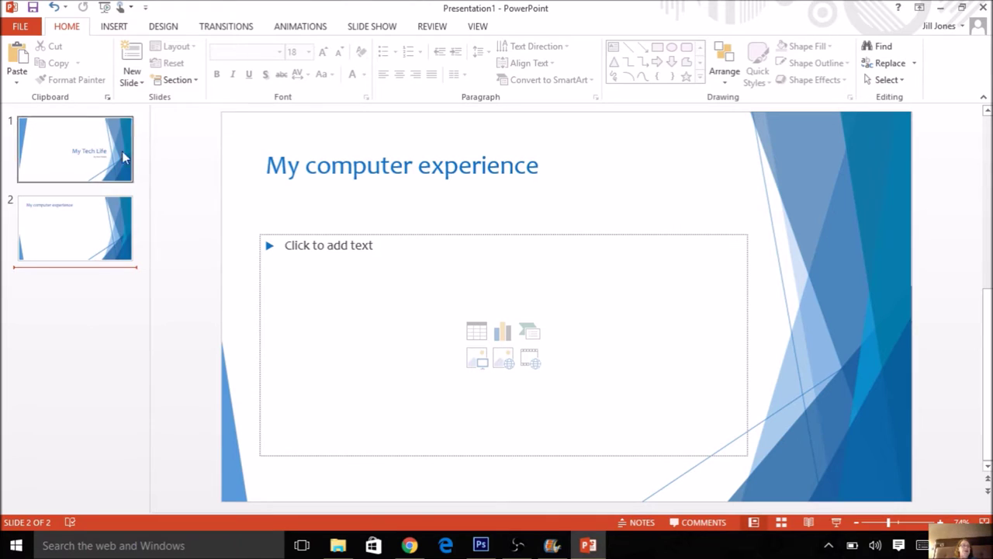
- Add three new slides after slide 2
click(130, 55)
click(130, 56)
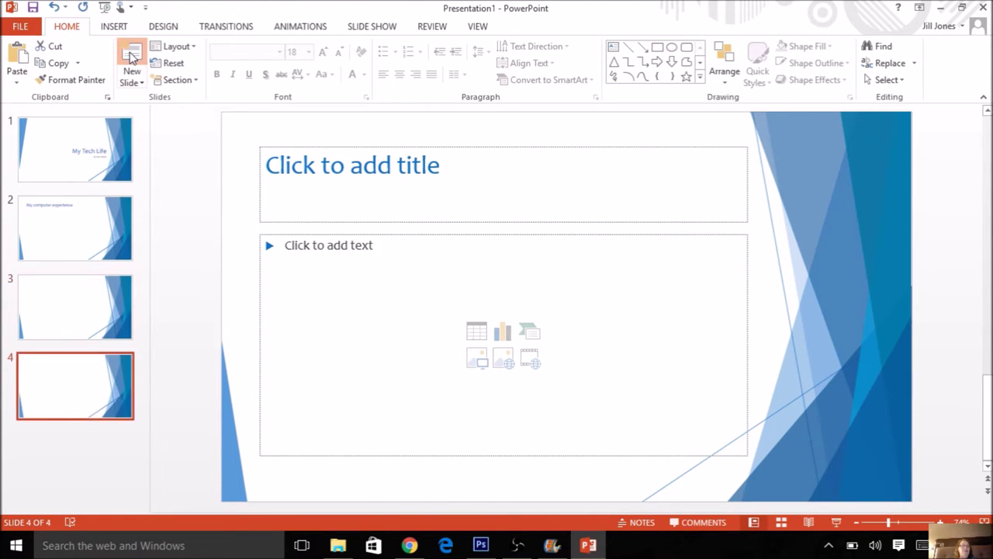
click(130, 56)
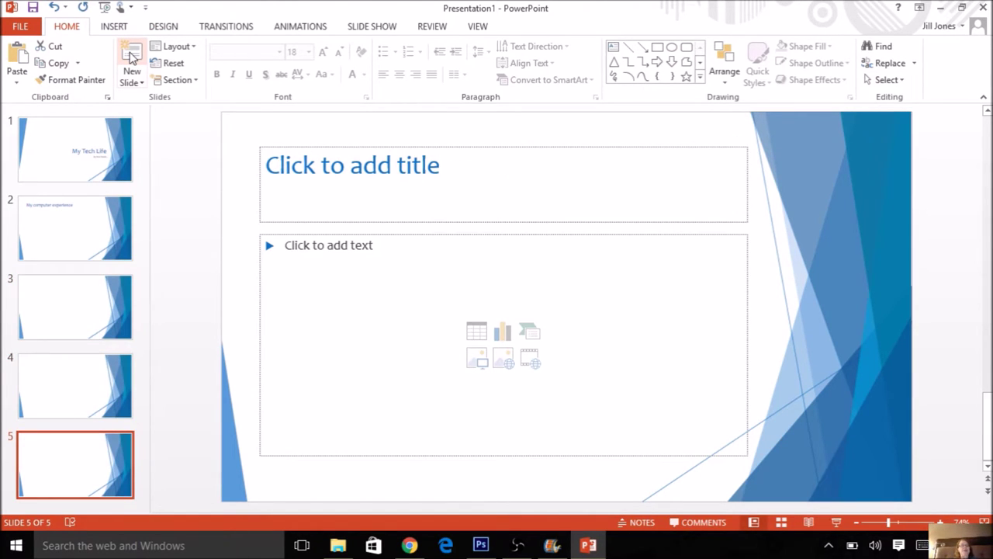
- Change slide 5 to the Title Slide layout and title it 'The End'
click(192, 51)
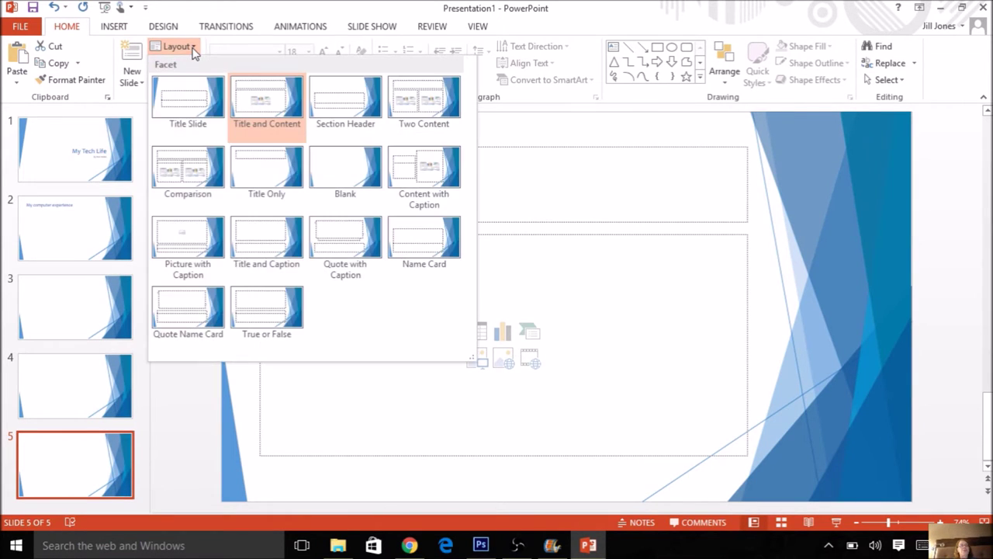
click(183, 108)
click(669, 314)
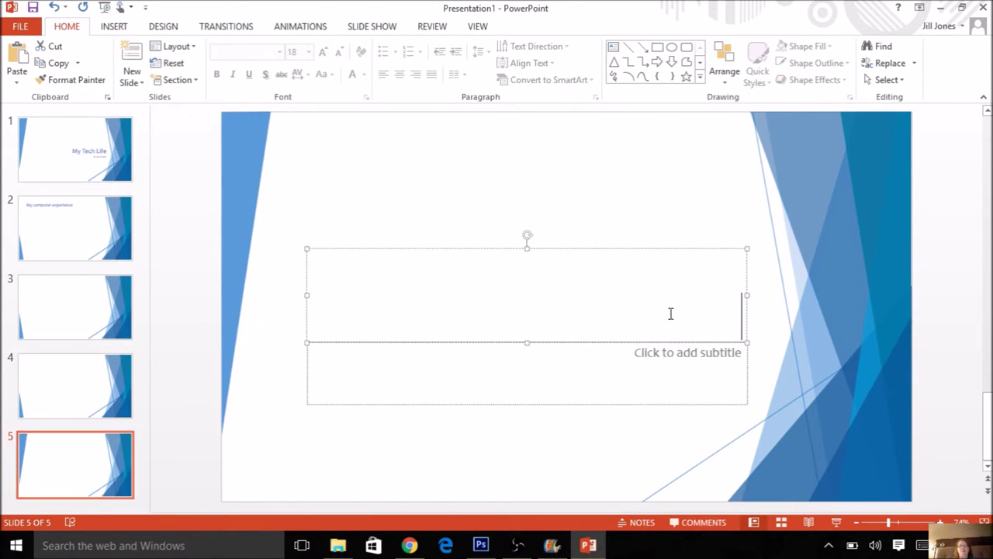
text(The End)
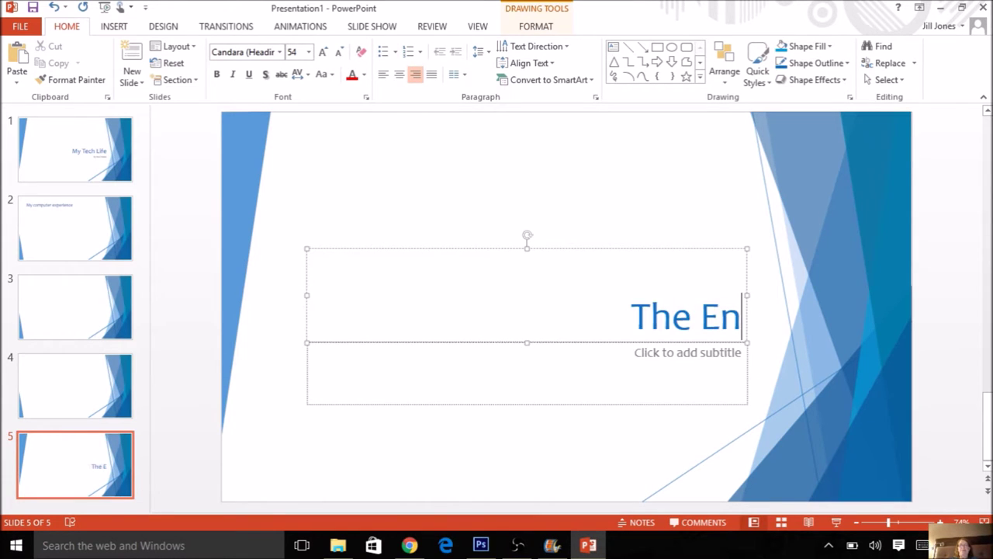
click(694, 235)
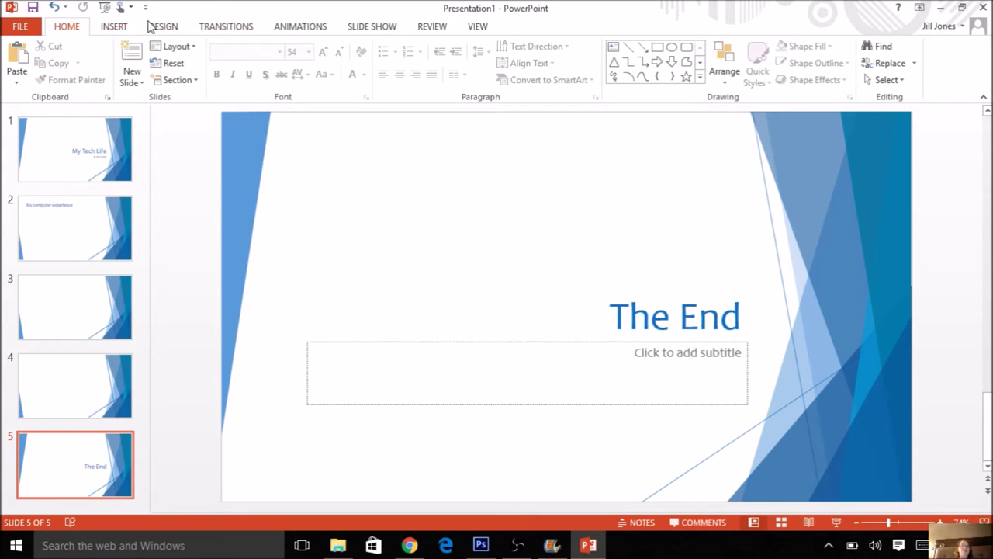
- Apply the Ripple transition with a 00.75 duration to all slides
click(224, 28)
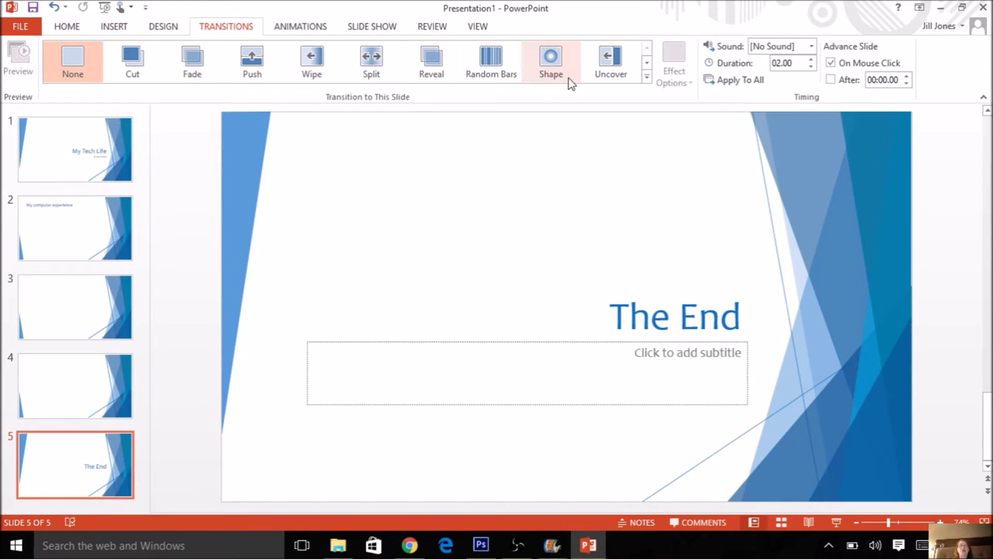
click(646, 80)
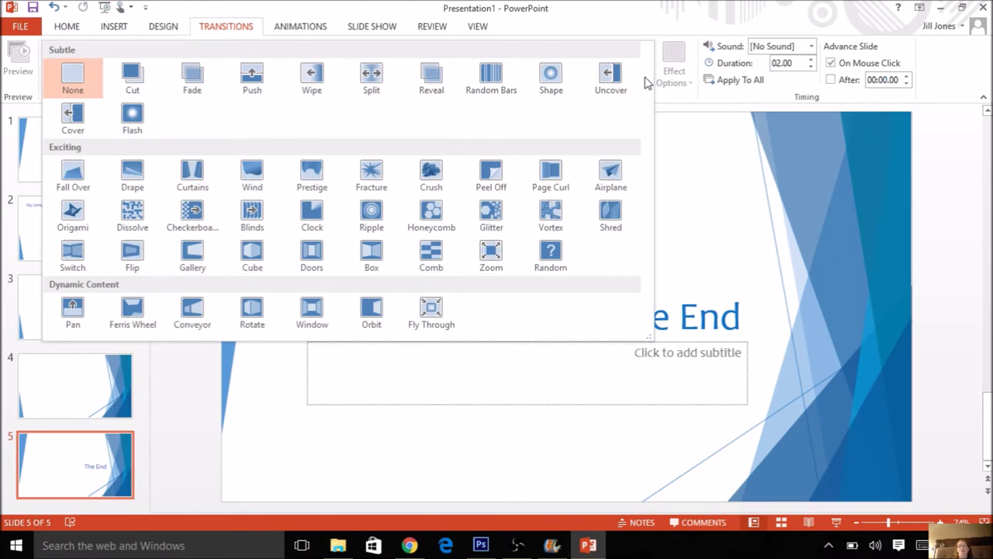
click(371, 213)
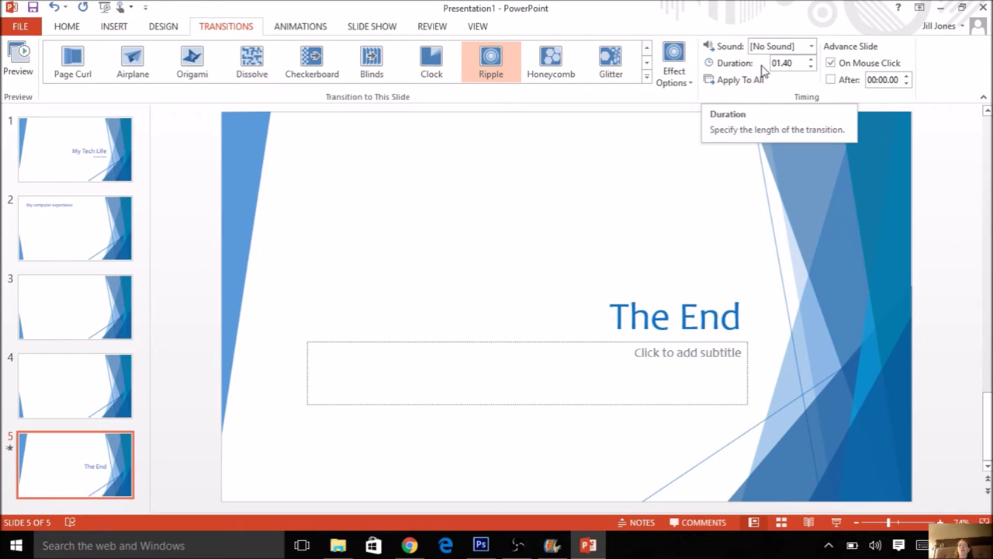
click(811, 67)
click(812, 67)
click(811, 67)
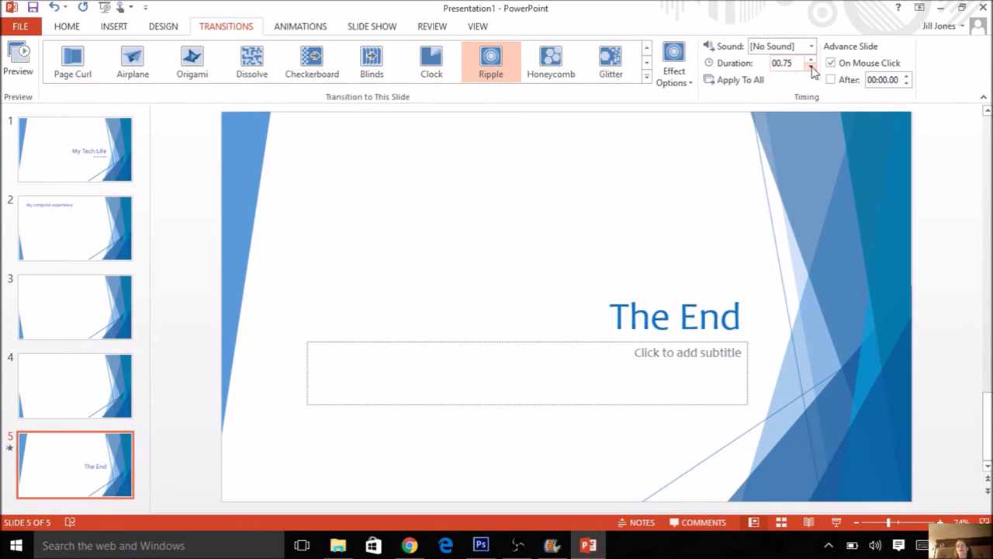
click(741, 81)
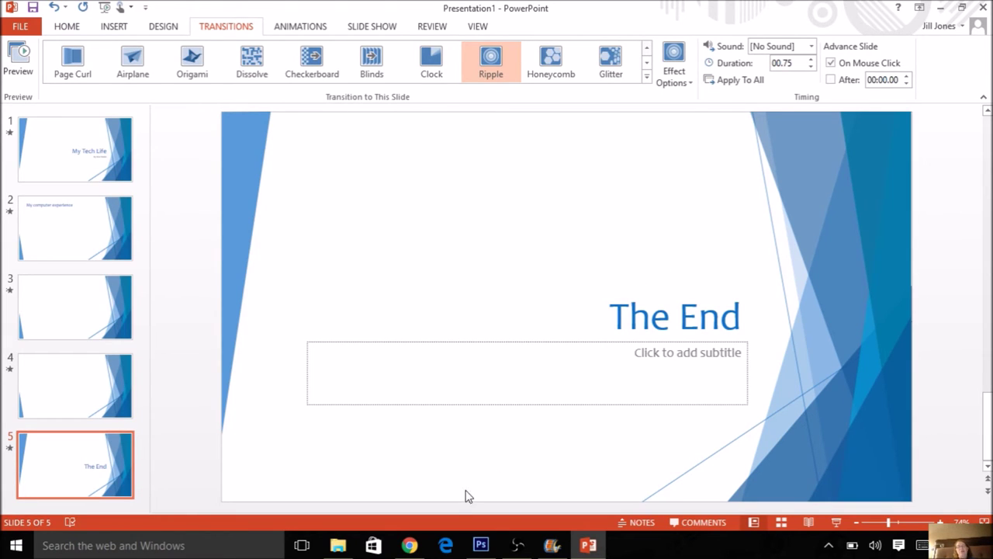
mouse_move(421, 548)
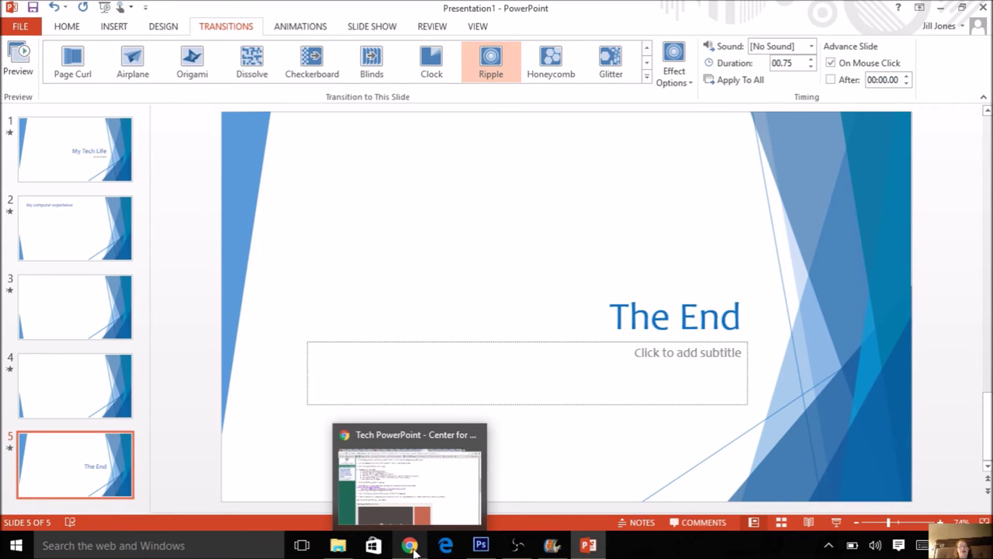
- In Chrome, follow the assignment's 'Link to Technology Pictures' to the Drive folder
click(414, 548)
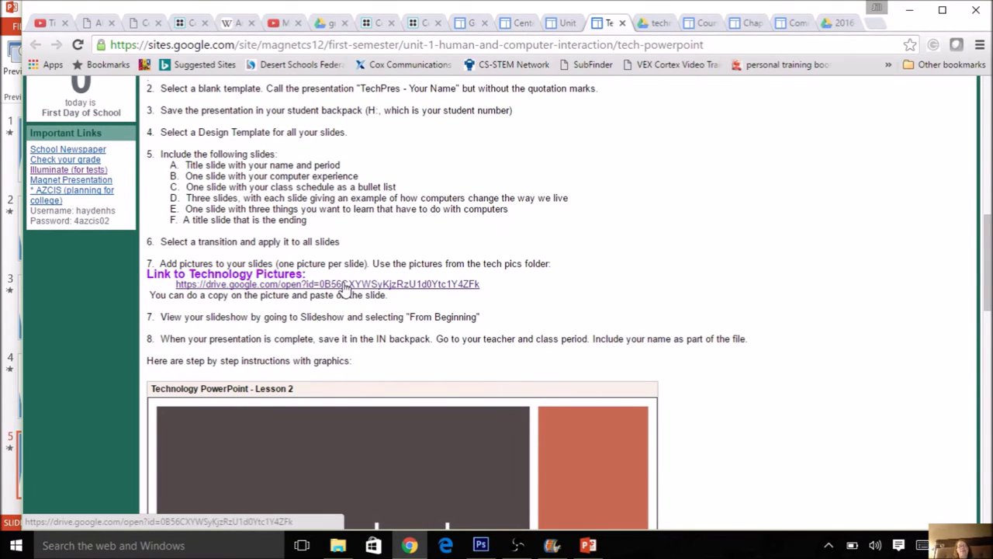
click(347, 287)
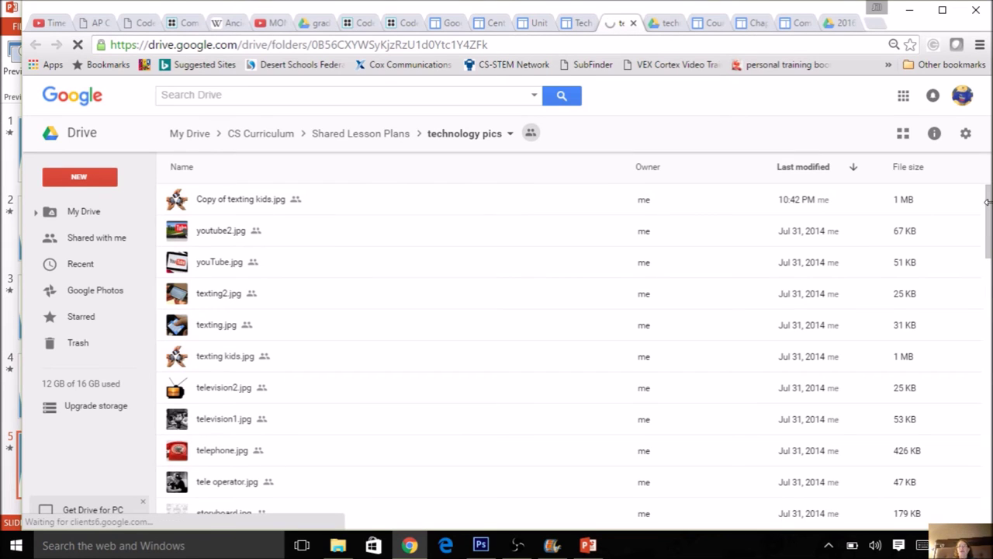
- Preview texting.jpg from the technology pics folder, then return to PowerPoint
scroll(988, 202, down, 2)
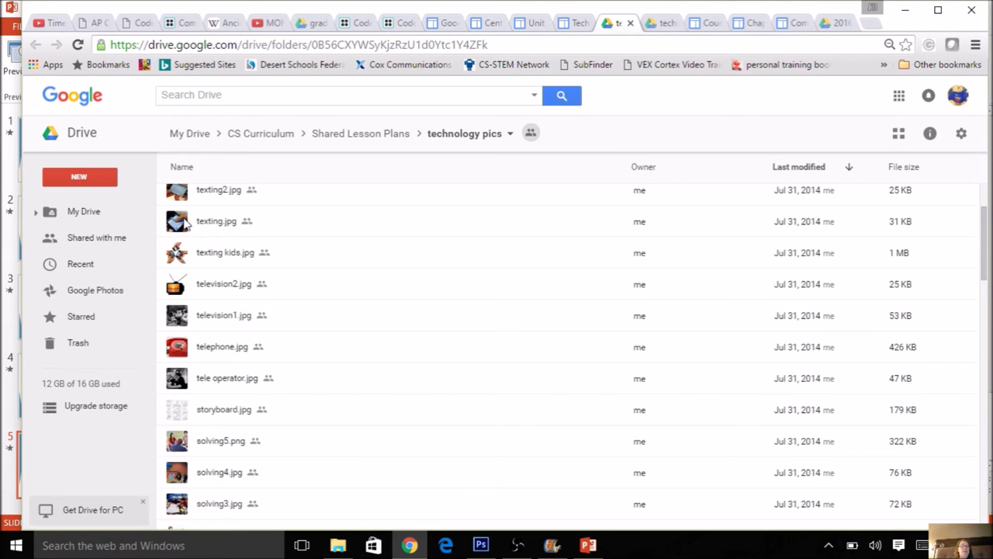
click(185, 223)
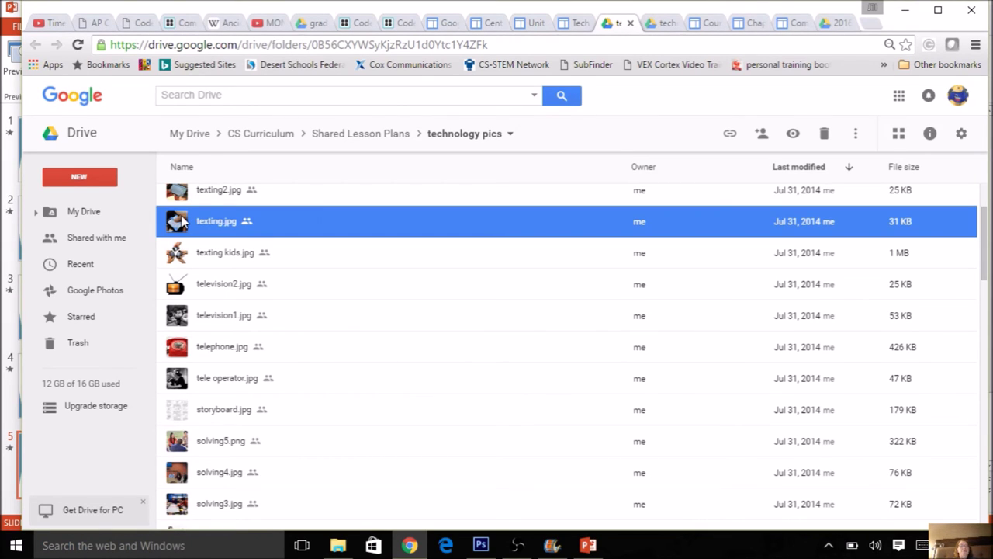
double_click(184, 223)
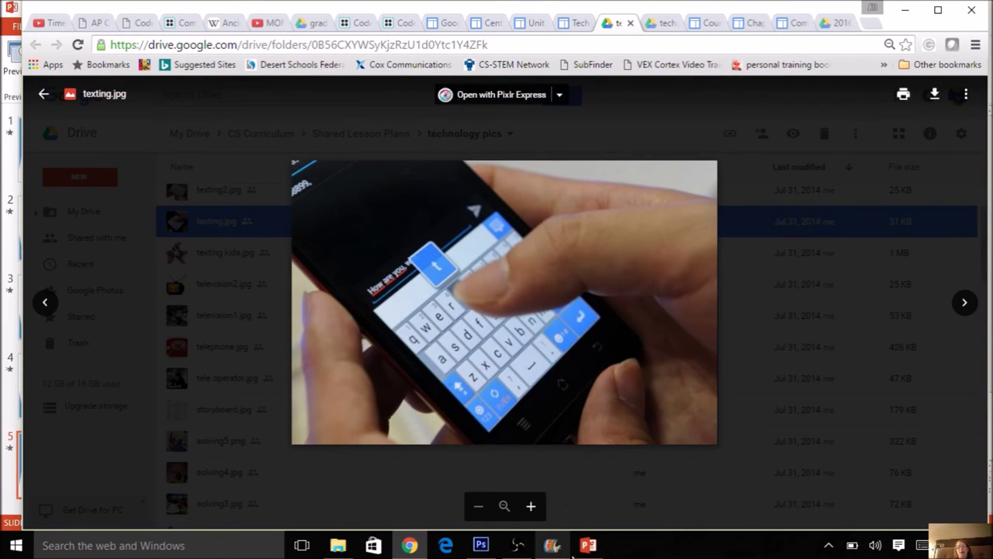
click(588, 545)
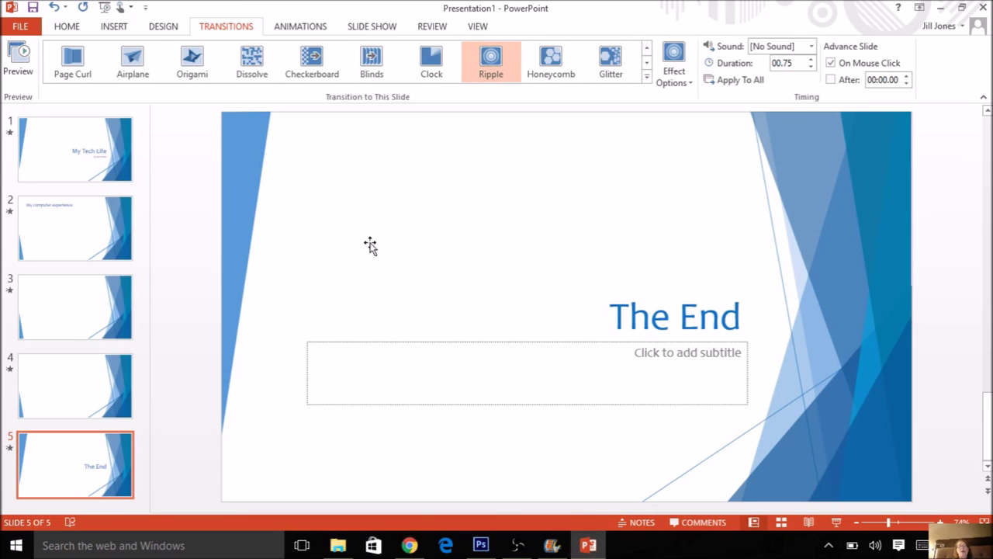
- Select the slide 3 thumbnail to show the empty third slide
click(90, 312)
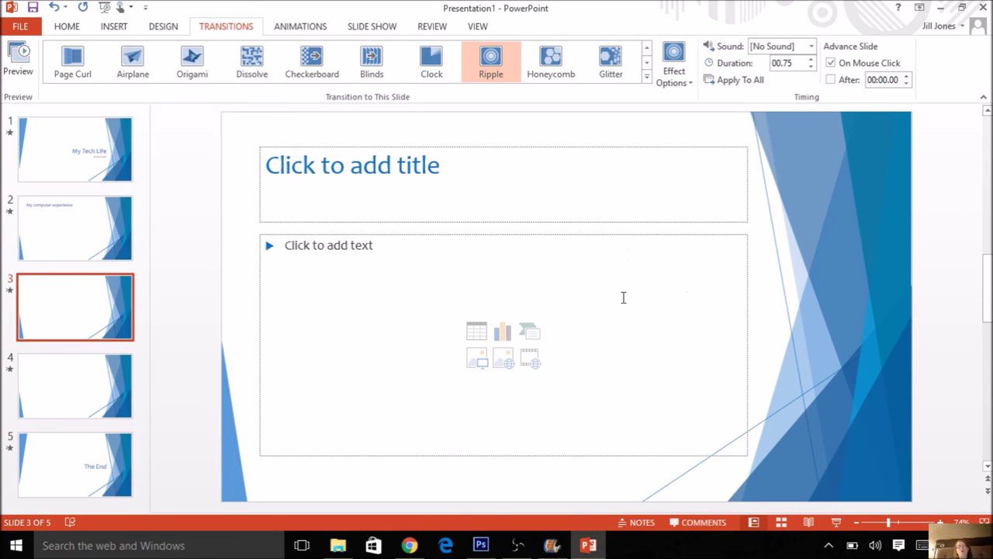